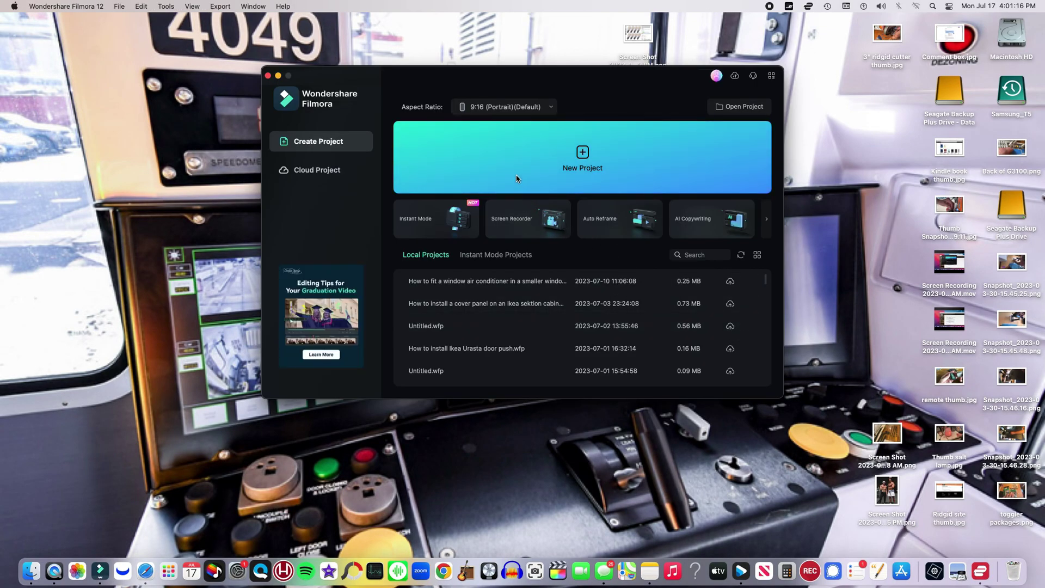
# Step: Start a new blank project and bring up the File menu's recent projects
pyautogui.click(483, 175)
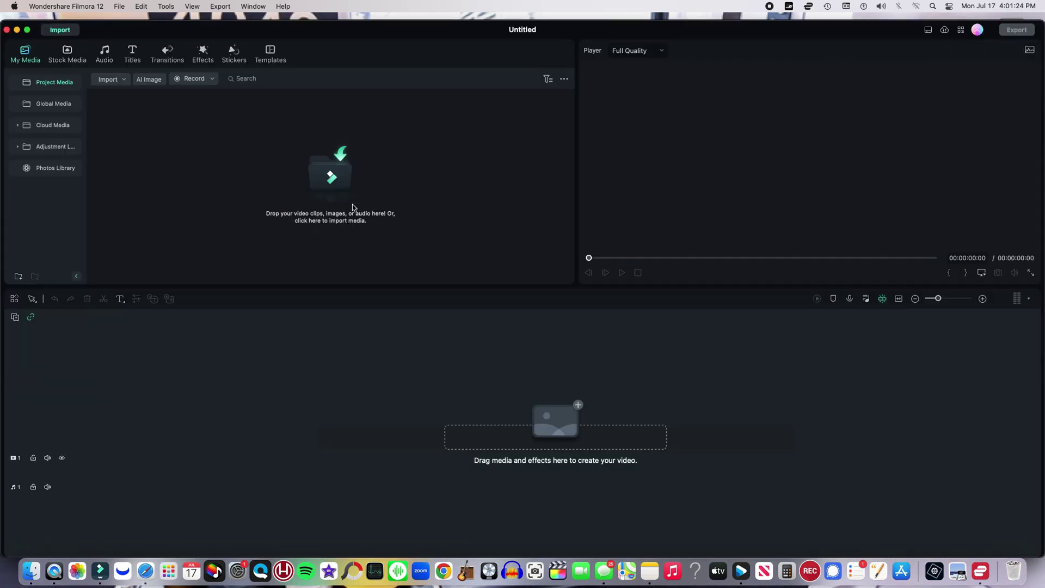
pyautogui.click(117, 6)
pyautogui.moveTo(133, 43)
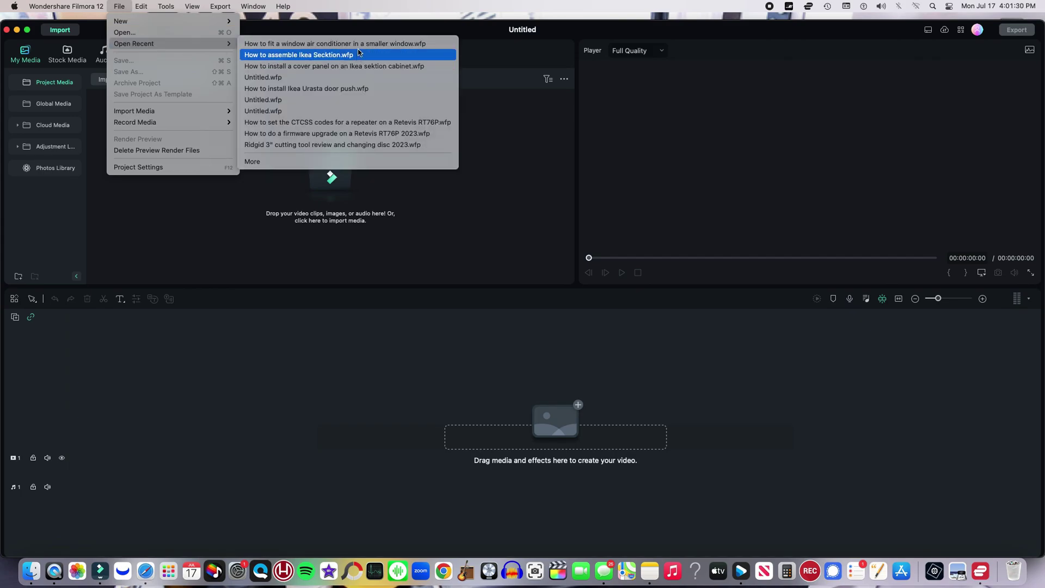
# Step: Open the air conditioner project, widen the File name column, and select GH010851.MP4
pyautogui.click(363, 44)
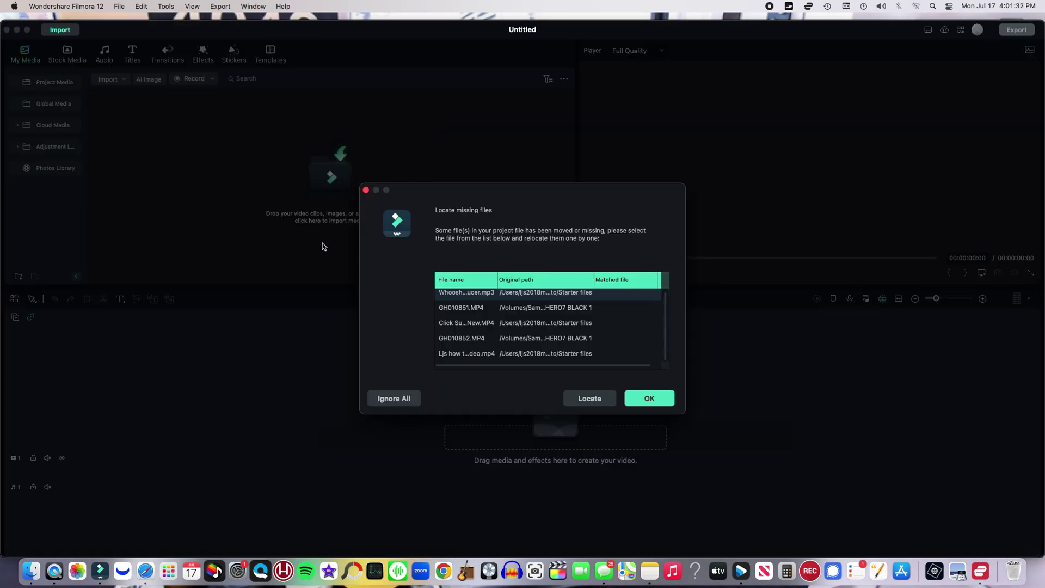
pyautogui.scroll(1, 503, 327)
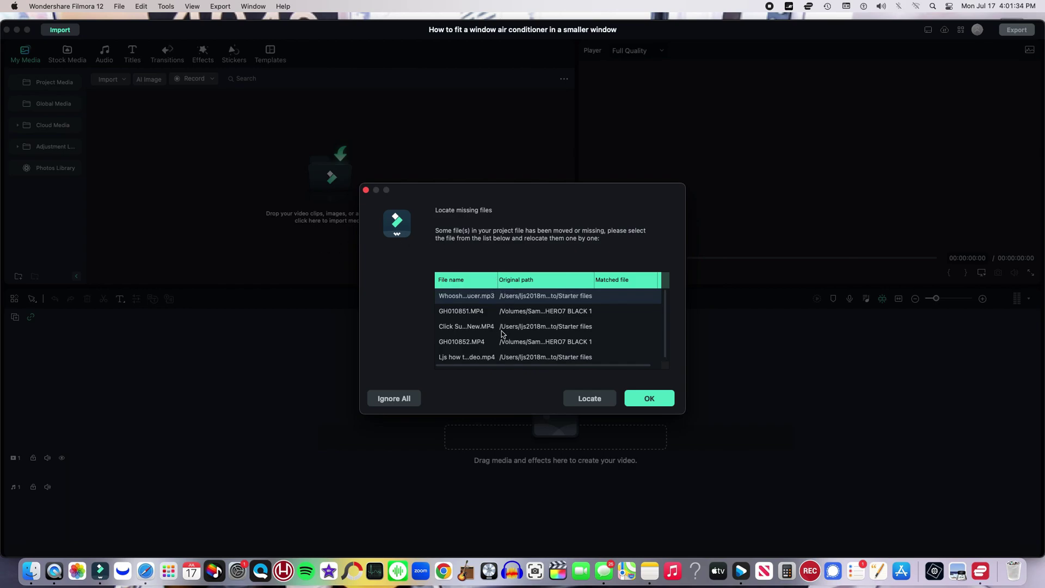
pyautogui.scroll(-1, 467, 323)
pyautogui.scroll(1, 468, 323)
pyautogui.moveTo(498, 280); pyautogui.dragTo(553, 287)
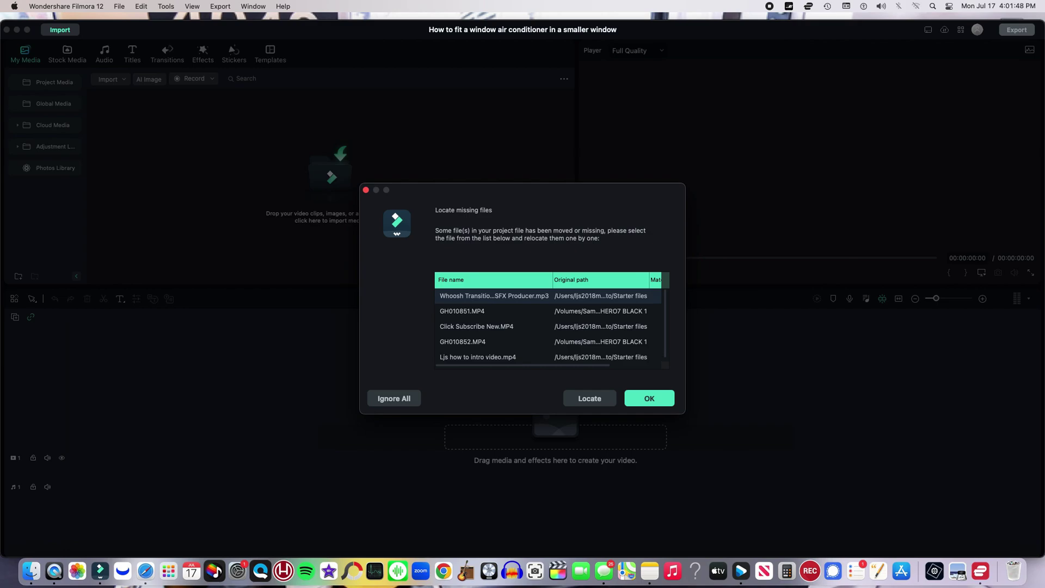
pyautogui.click(452, 316)
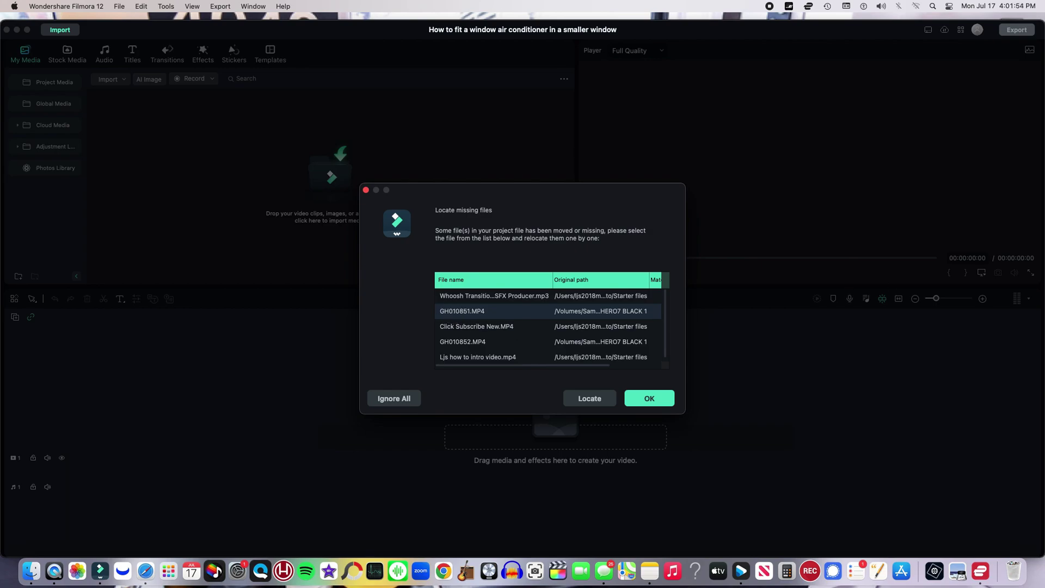
# Step: Place a Finder drives window at the top-left beside the Locate missing files dialog
pyautogui.moveTo(791, 143); pyautogui.dragTo(175, 71)
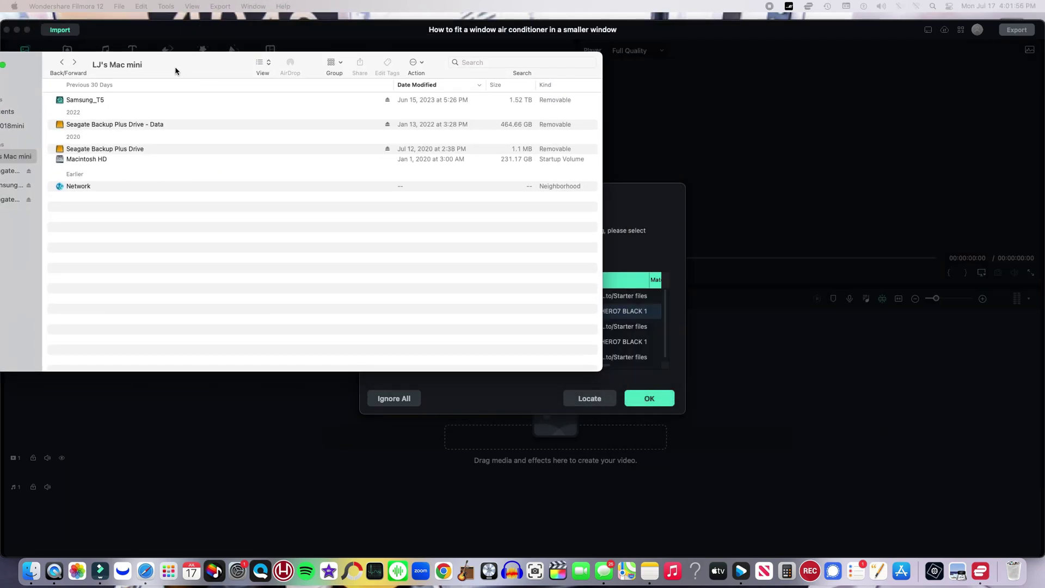
pyautogui.moveTo(599, 55); pyautogui.dragTo(388, 55)
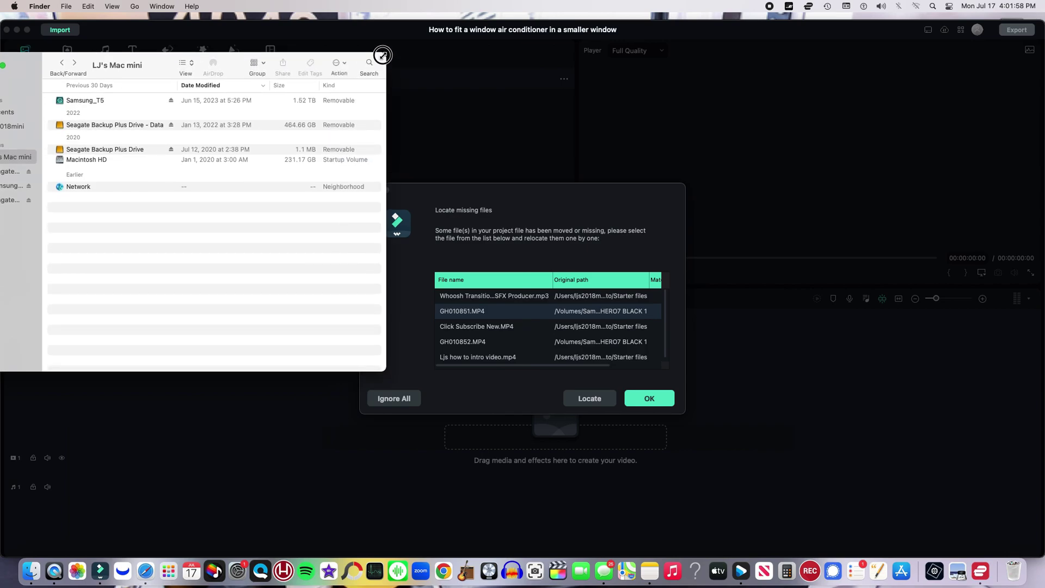
pyautogui.moveTo(45, 60); pyautogui.dragTo(99, 43)
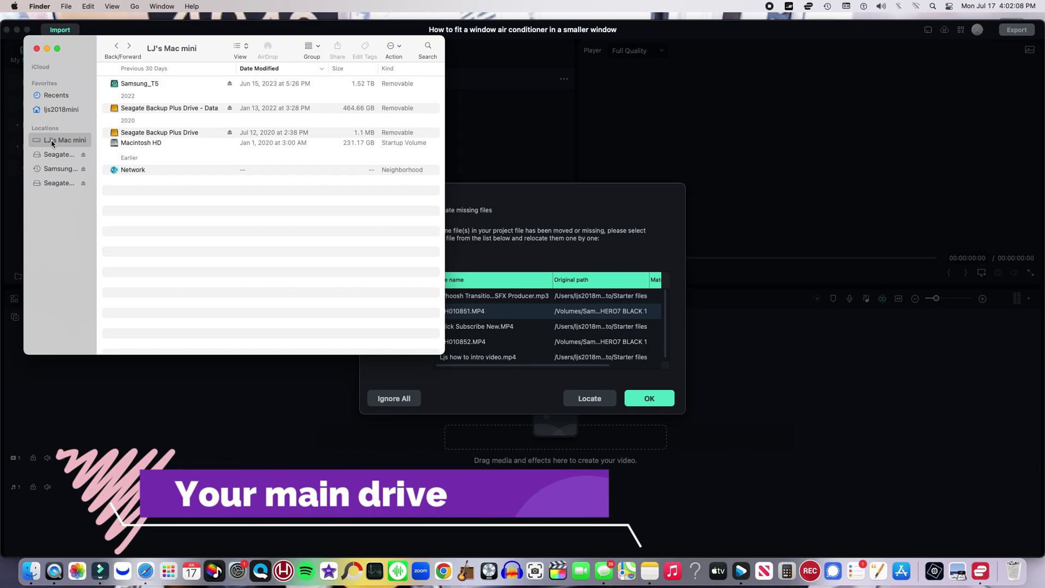
pyautogui.click(574, 191)
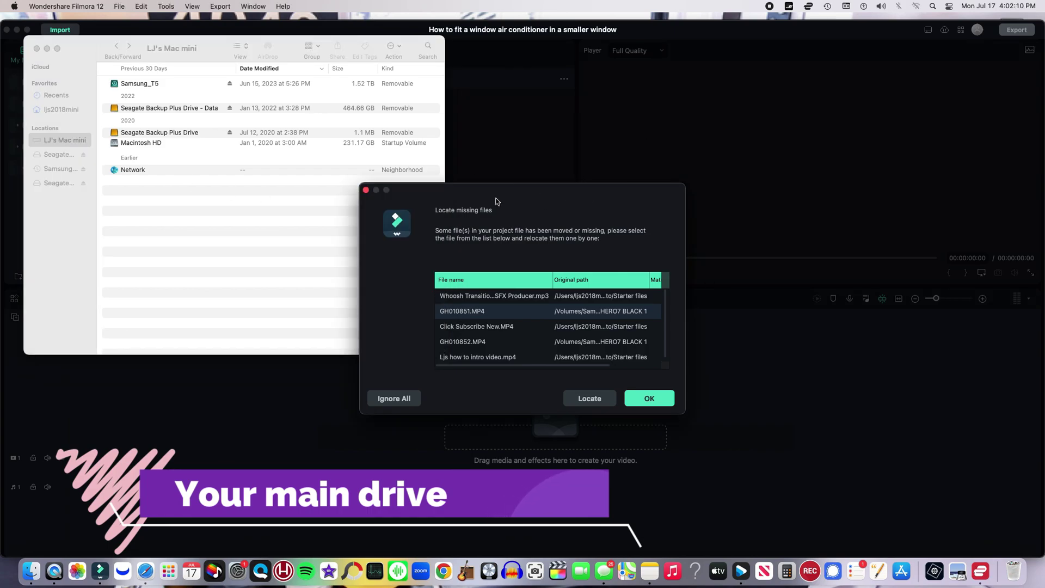
pyautogui.click(245, 52)
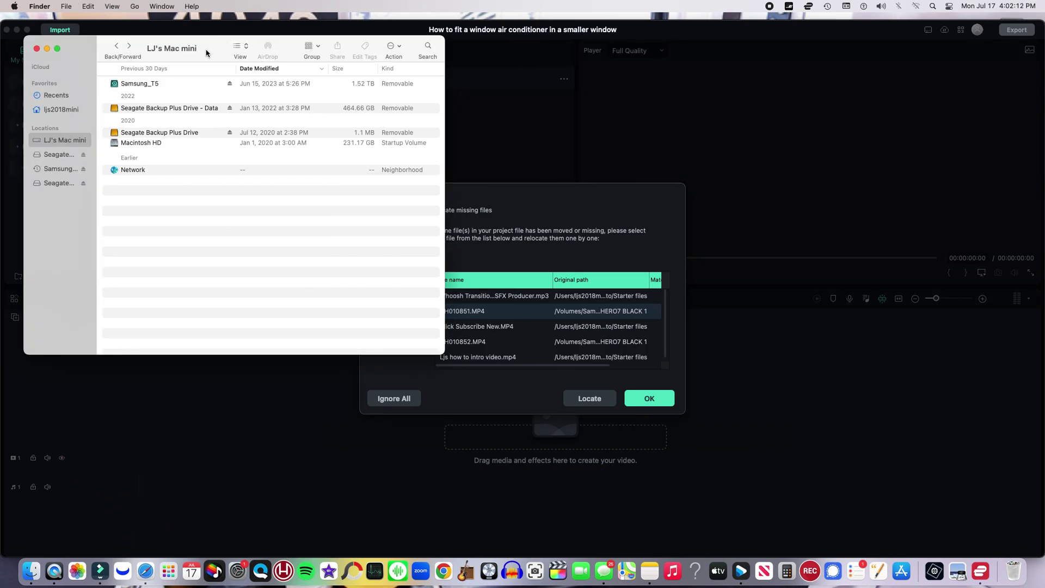
pyautogui.moveTo(81, 52); pyautogui.dragTo(19, 34)
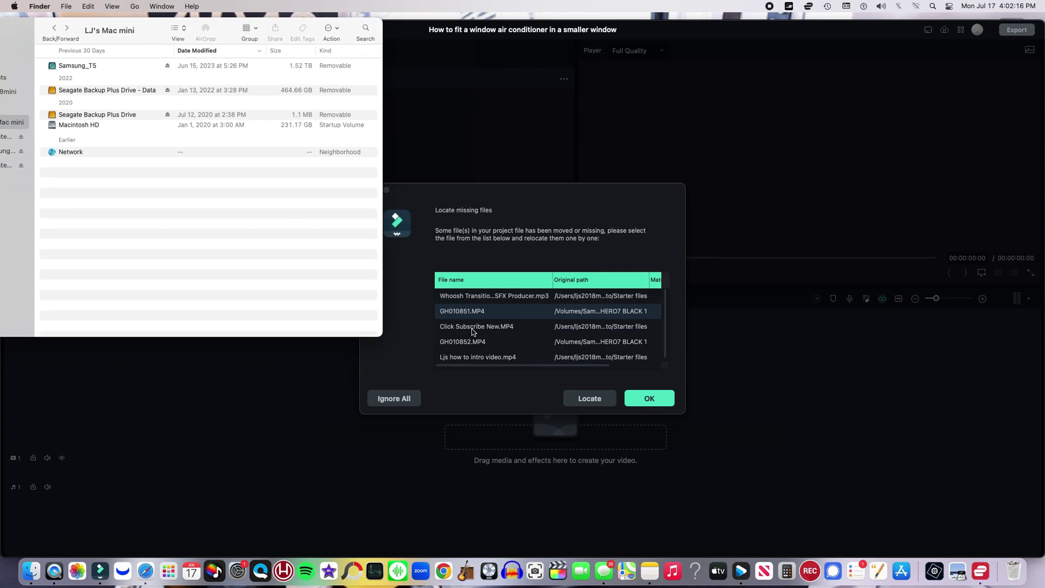
# Step: Search Finder for Click Subscribe New.MP4 and show its Get Info location
pyautogui.click(366, 30)
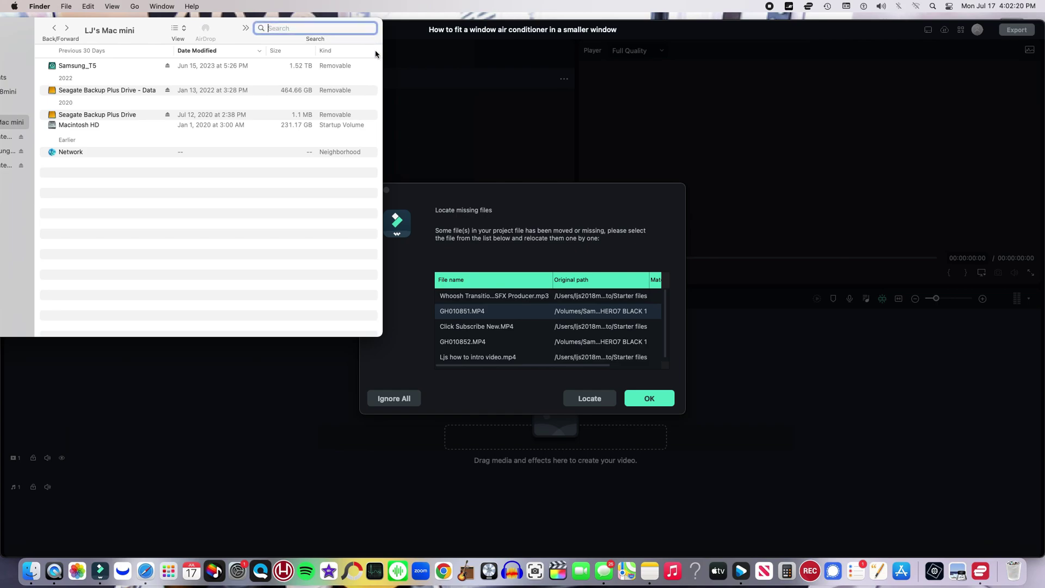
pyautogui.write('cl')
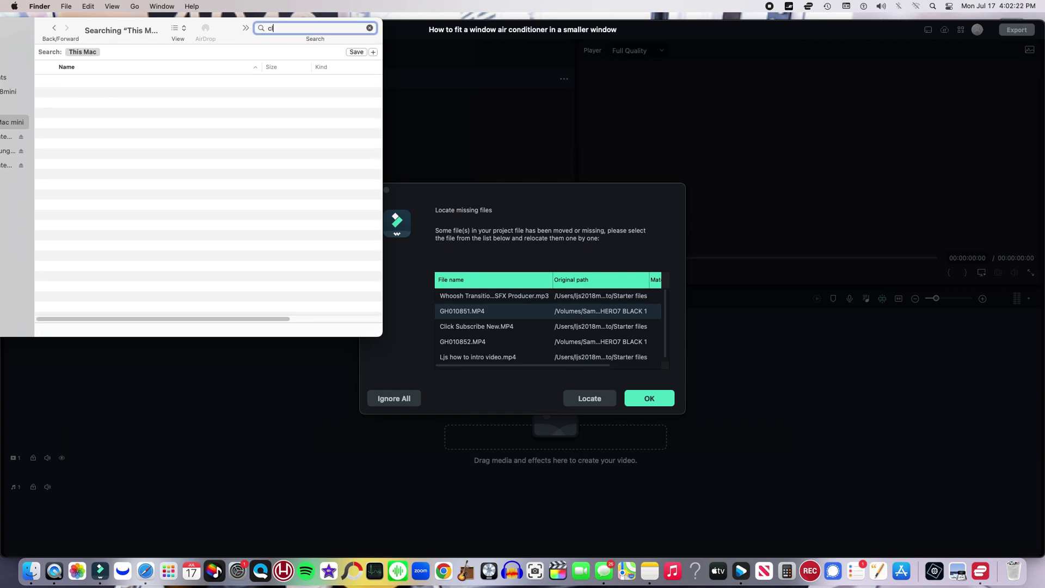
pyautogui.write('ick subscribe')
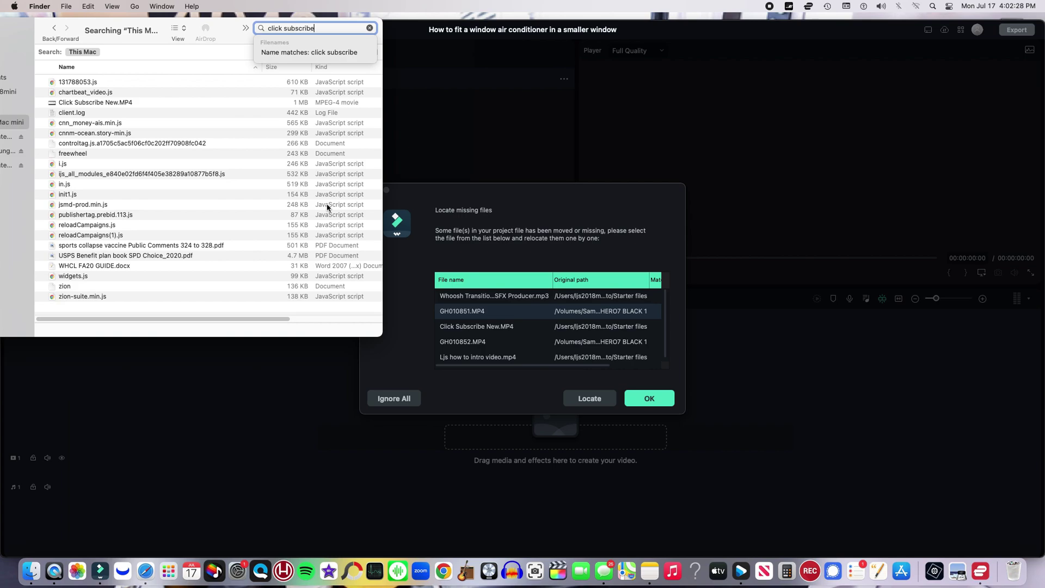
pyautogui.click(100, 106)
pyautogui.rightClick(100, 107)
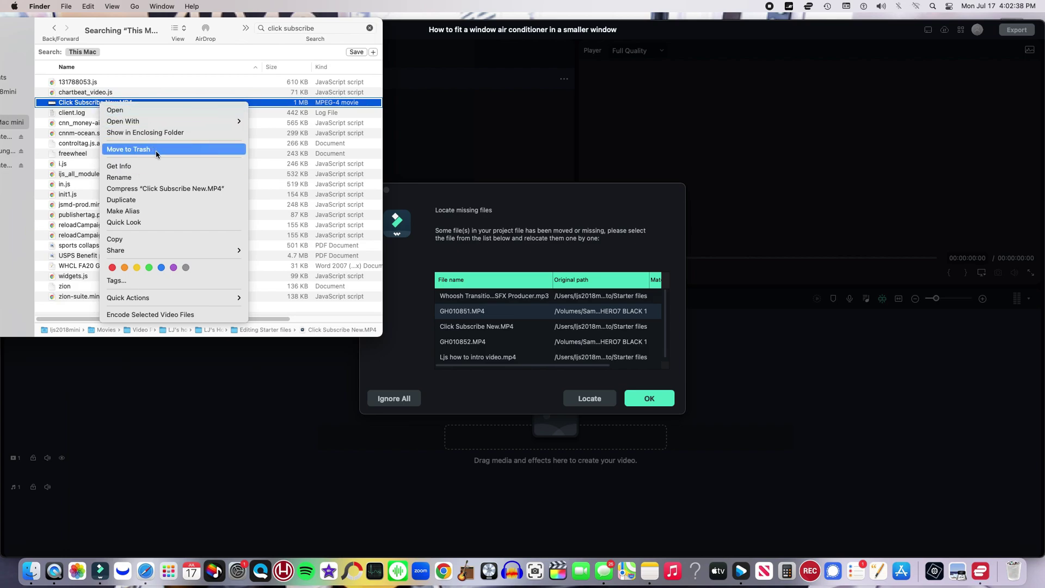
pyautogui.click(144, 166)
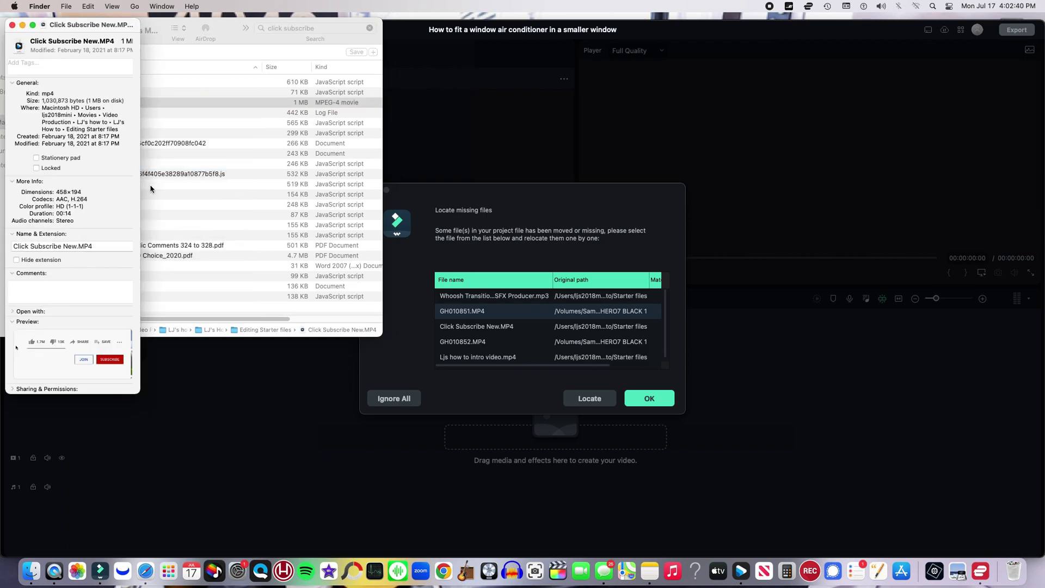
pyautogui.doubleClick(26, 108)
# Step: Select Click Subscribe New.MP4 in the missing files list and open the relink file browser
pyautogui.click(471, 323)
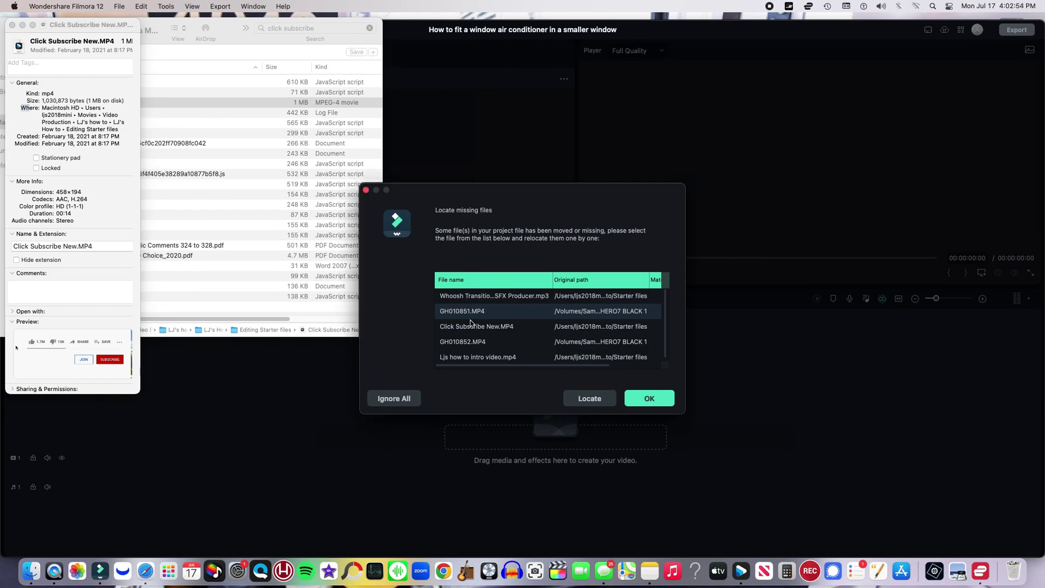
pyautogui.click(489, 329)
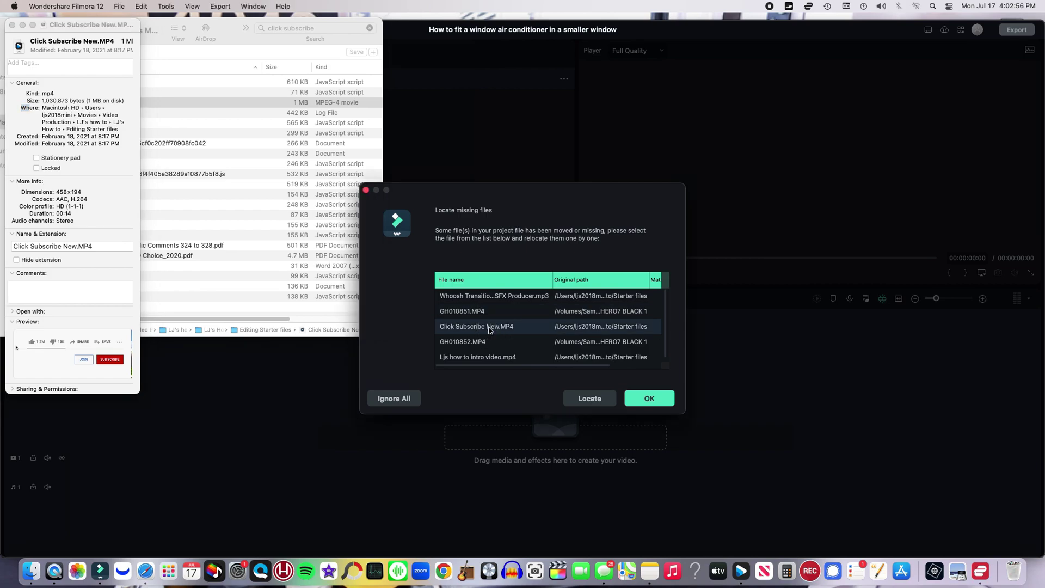
pyautogui.click(593, 398)
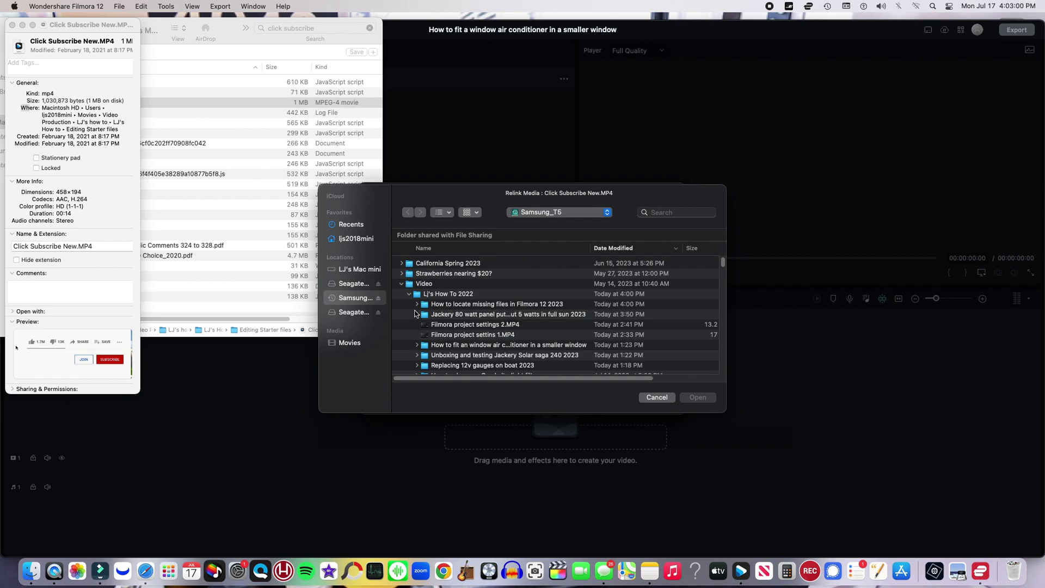
pyautogui.scroll(-2, 490, 328)
pyautogui.scroll(-4, 490, 328)
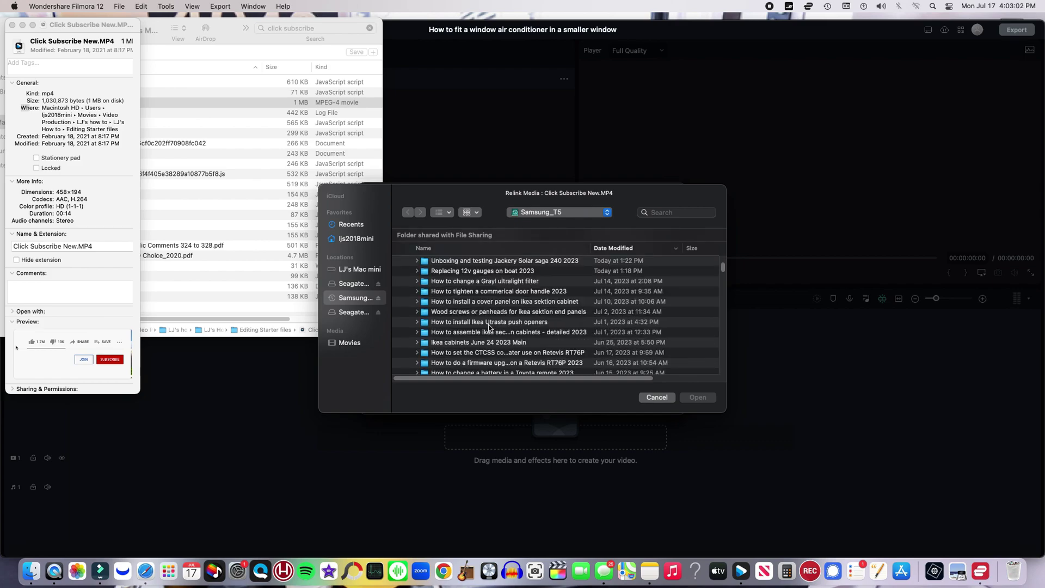
pyautogui.scroll(-5, 490, 328)
pyautogui.scroll(-3, 489, 328)
pyautogui.scroll(-3, 492, 322)
pyautogui.scroll(-2, 494, 324)
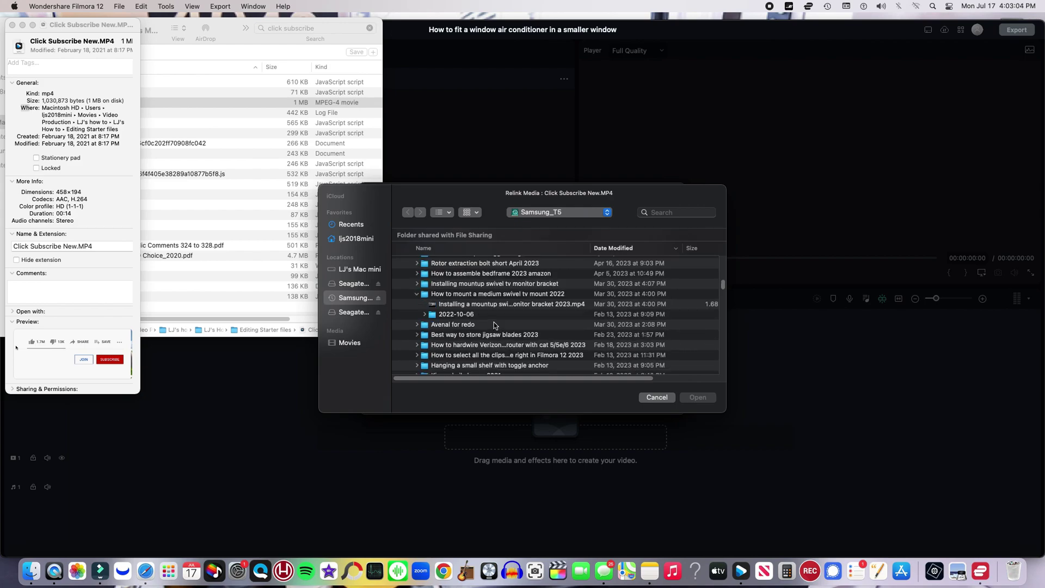
pyautogui.scroll(-3, 494, 324)
pyautogui.scroll(-3, 494, 324)
pyautogui.scroll(-3, 495, 325)
pyautogui.scroll(-3, 494, 324)
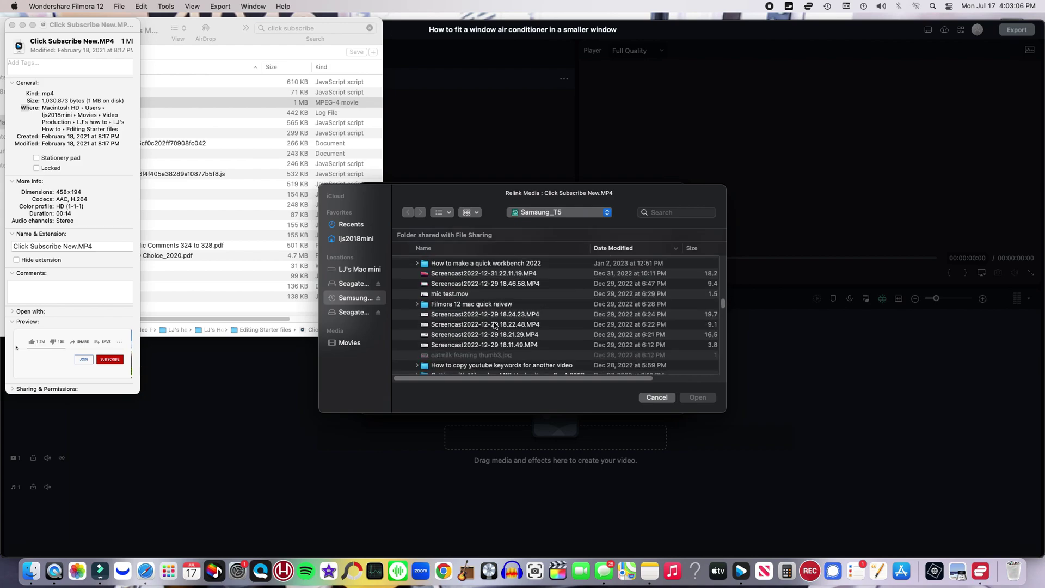
pyautogui.scroll(-3, 494, 325)
pyautogui.scroll(-3, 494, 326)
pyautogui.scroll(-3, 493, 326)
pyautogui.scroll(-3, 492, 326)
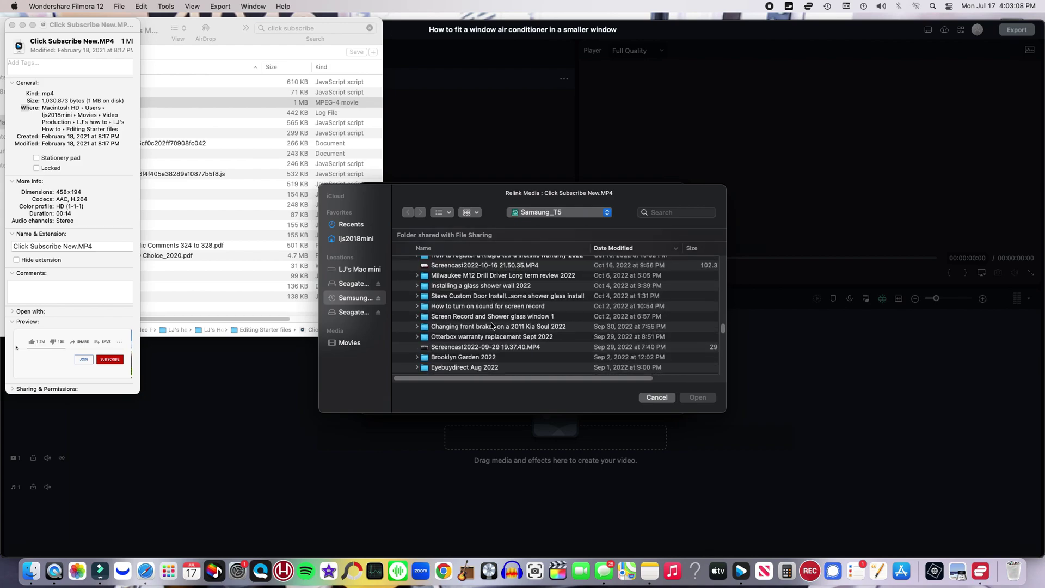
pyautogui.scroll(-5, 491, 322)
# Step: Search This Mac for 'click subscr' and relink to the found Click Subscribe New.MP4
pyautogui.click(661, 213)
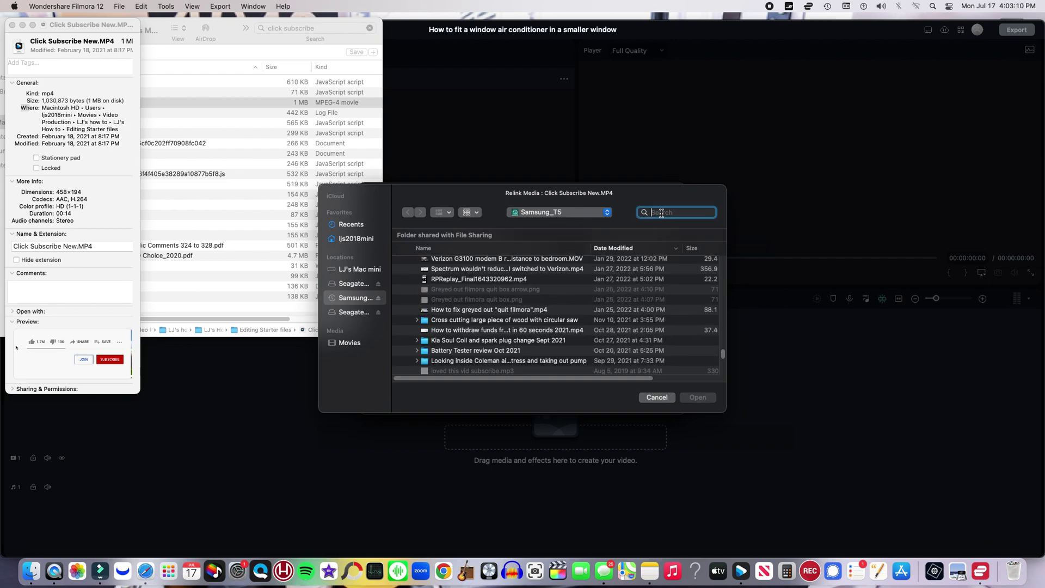
pyautogui.write('editin')
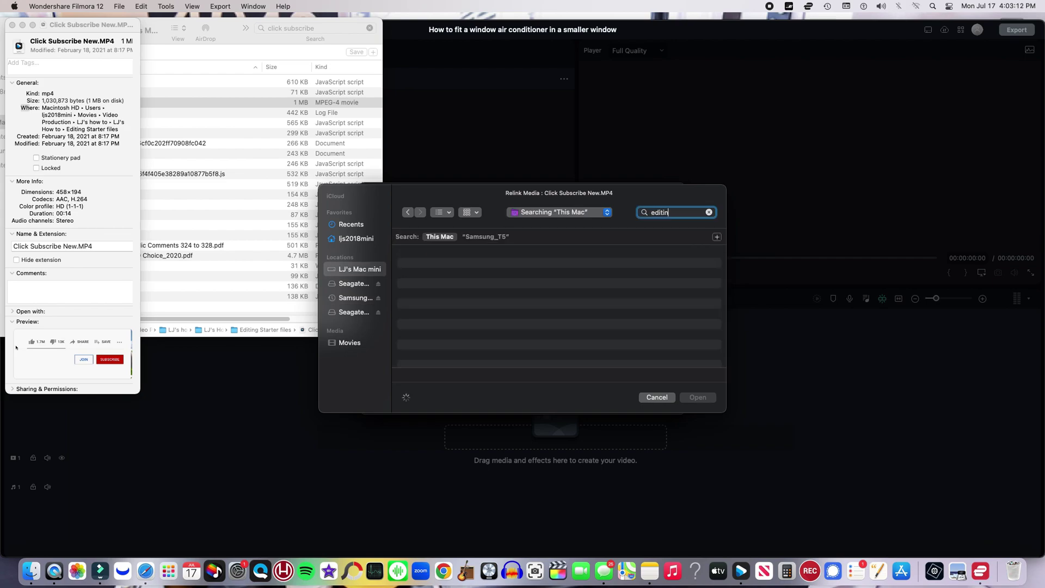
pyautogui.write('g s')
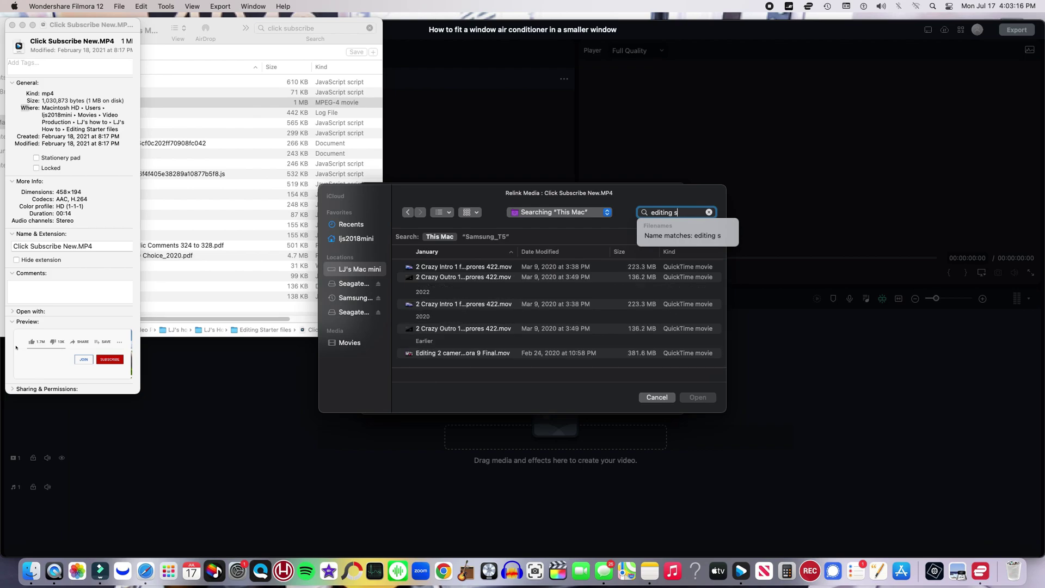
pyautogui.write('tarter')
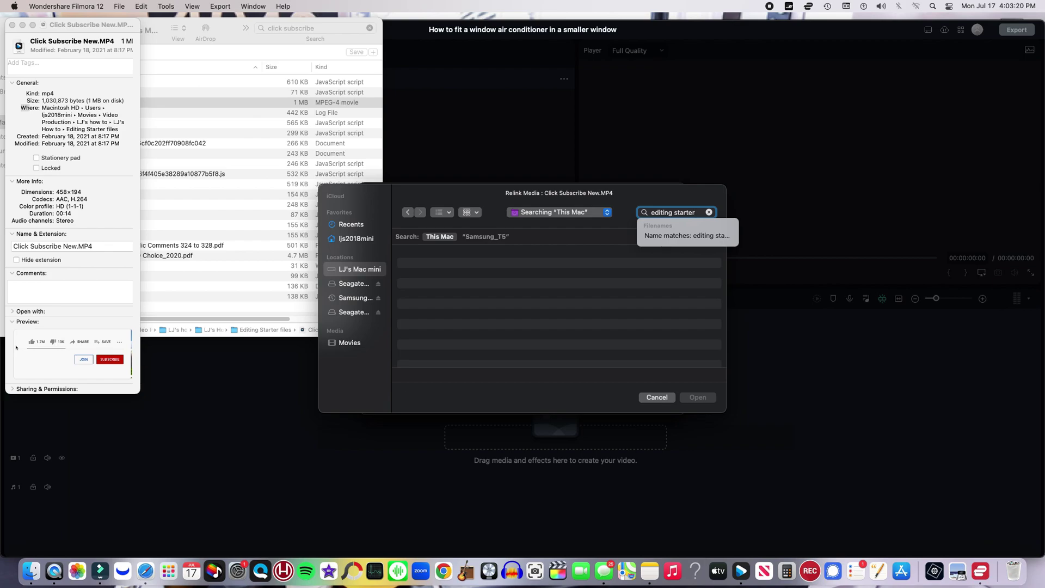
pyautogui.press('BackSpace')
pyautogui.press('BackSpace')
pyautogui.press('BackSpace')
pyautogui.press('BackSpace')
pyautogui.press('BackSpace')
pyautogui.press('BackSpace')
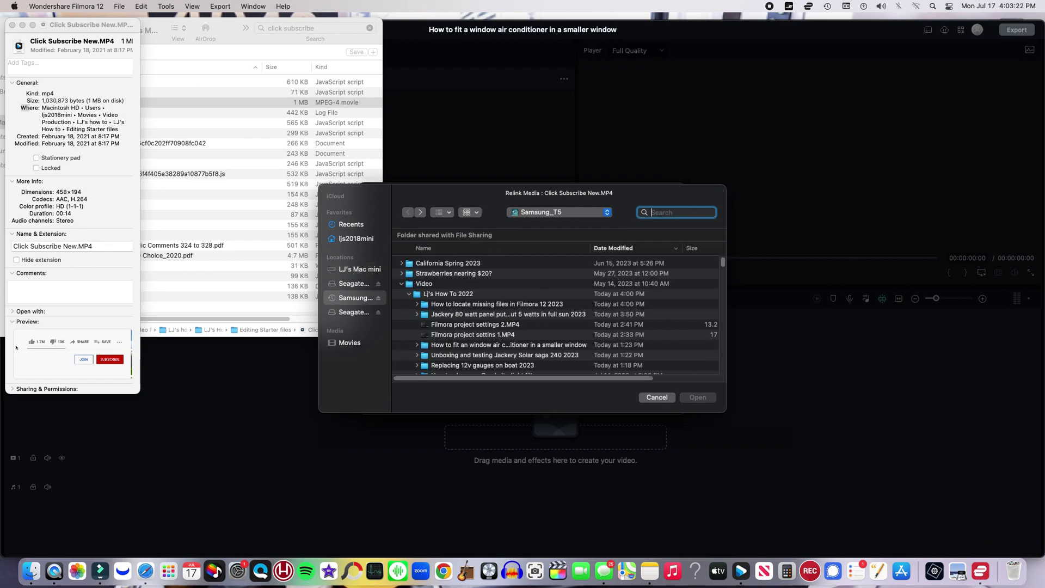
pyautogui.write('click')
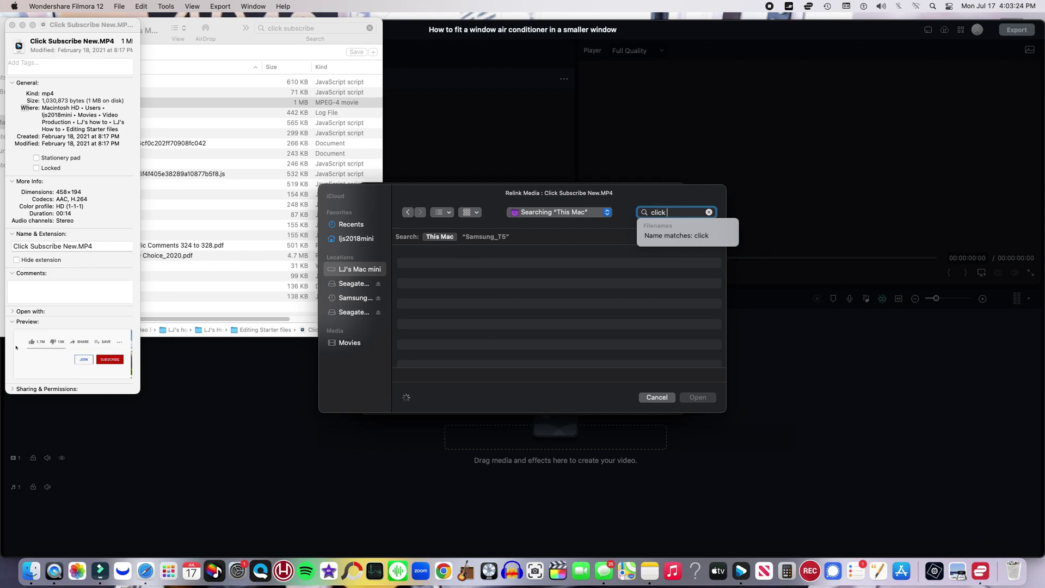
pyautogui.write(' subscr')
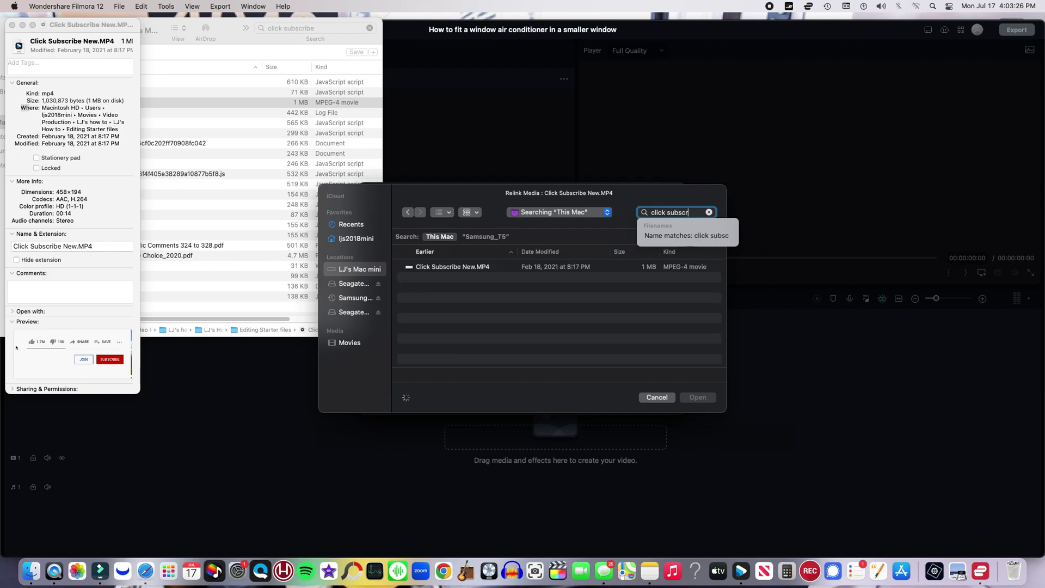
pyautogui.click(458, 268)
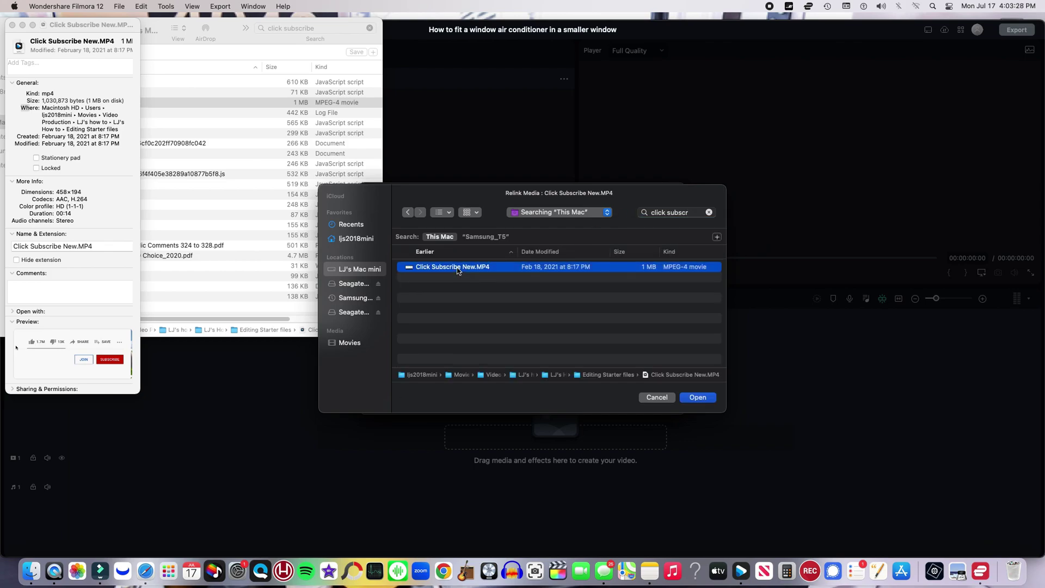
pyautogui.click(698, 398)
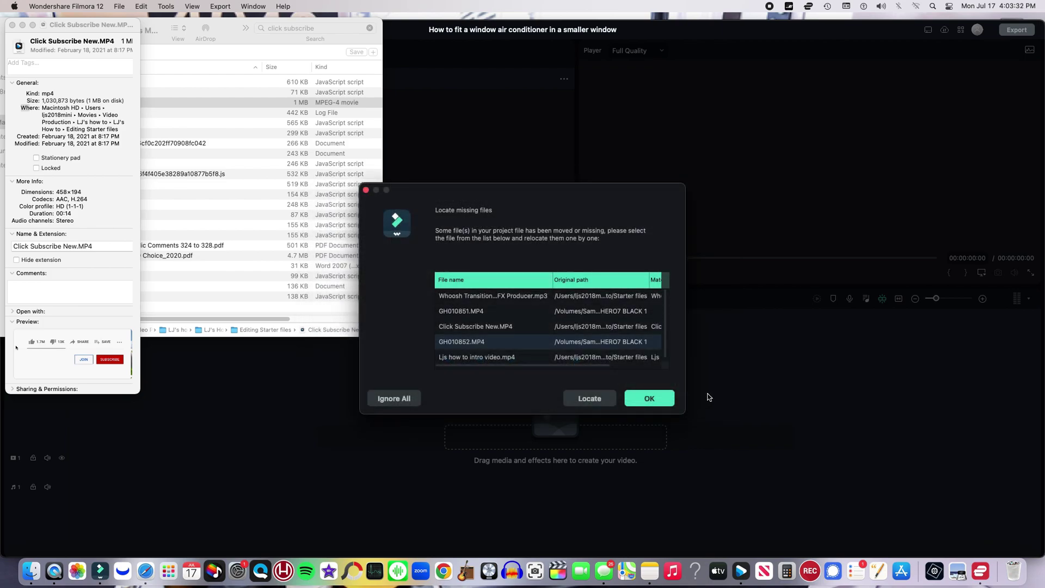
# Step: Confirm the missing-files dialog with OK and view the Global Media library
pyautogui.click(654, 400)
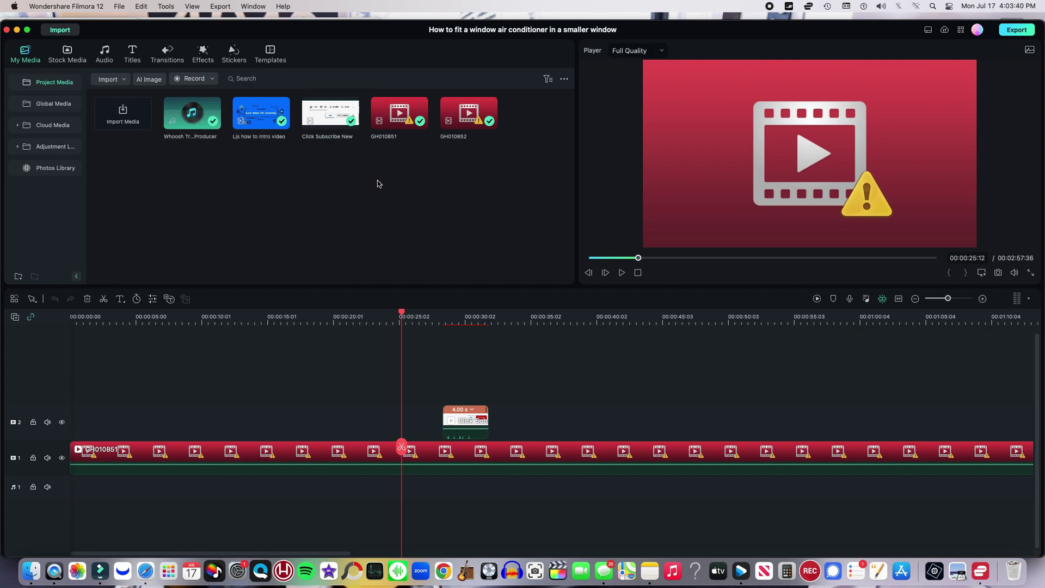
pyautogui.moveTo(469, 114)
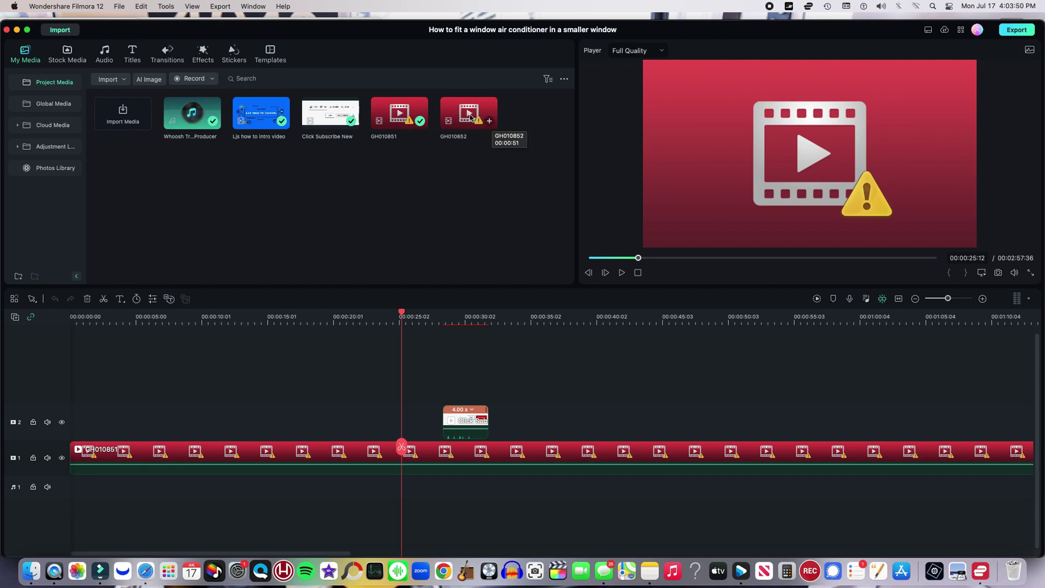
pyautogui.click(488, 121)
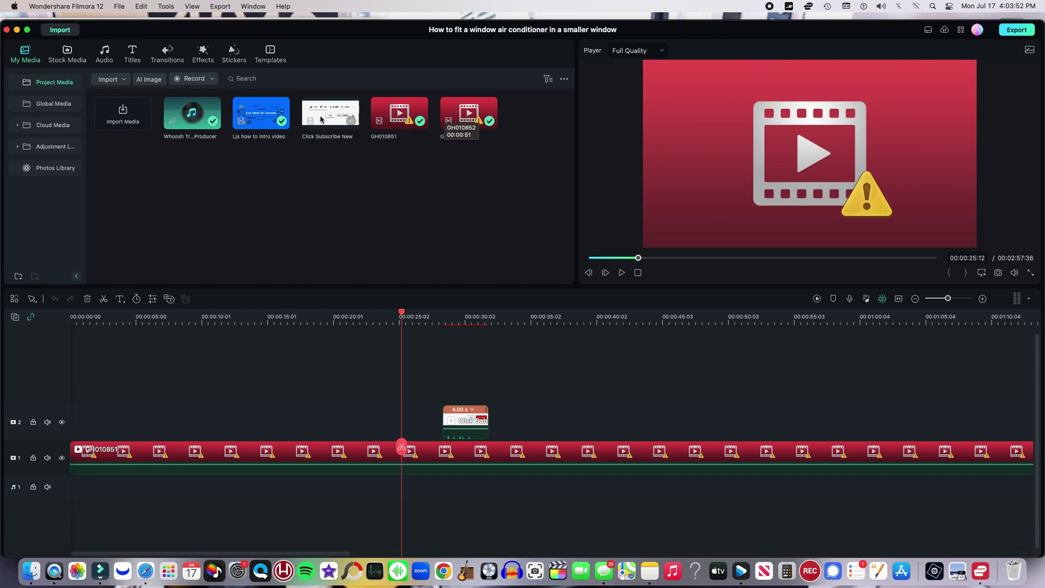
pyautogui.click(61, 105)
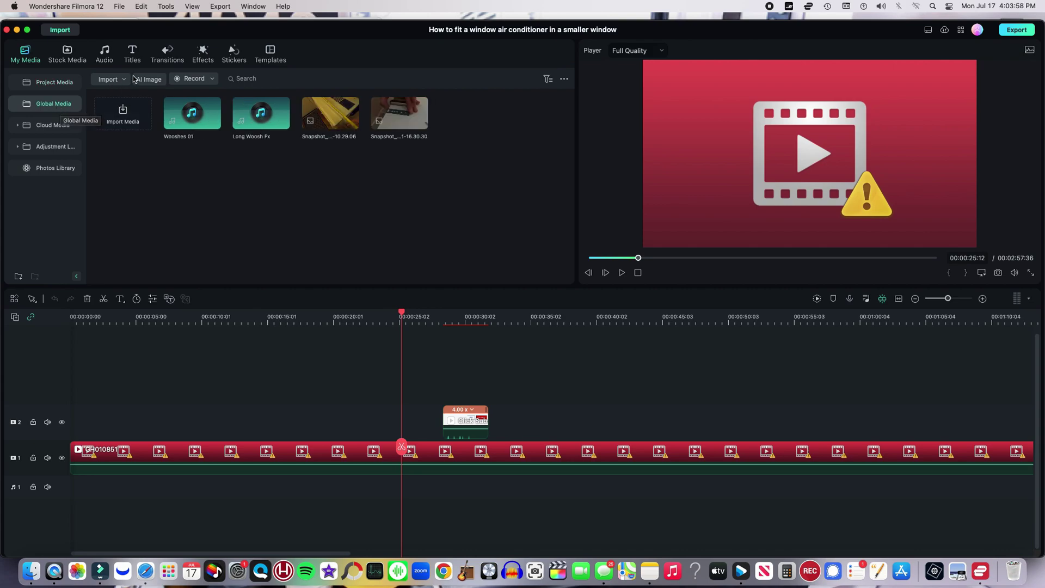
# Step: Add the Whoosh sound, Ljs how-to intro video and Click Subscribe New clip to Global Media
pyautogui.click(49, 86)
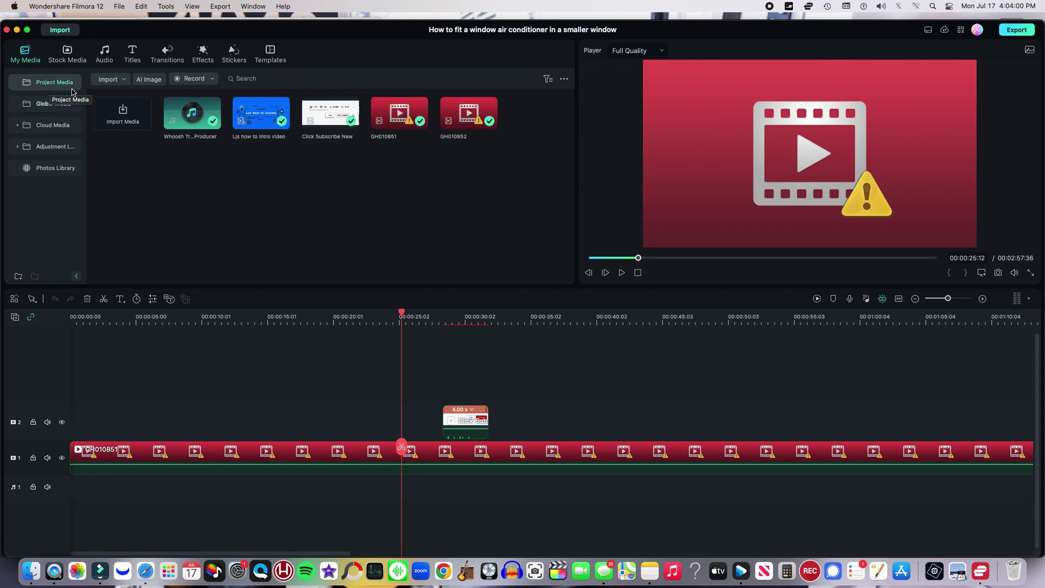
pyautogui.click(188, 118)
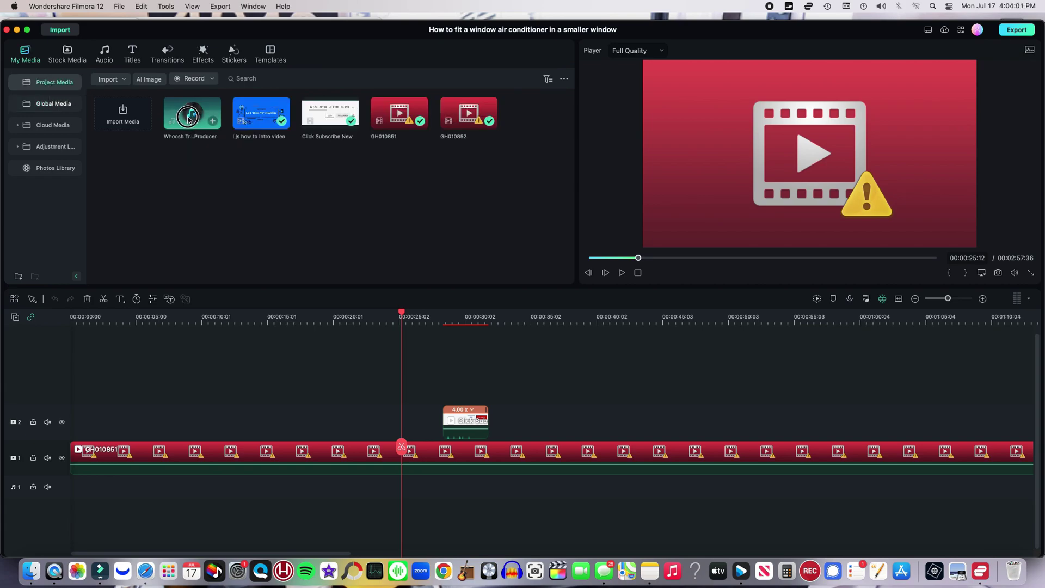
pyautogui.click(50, 105)
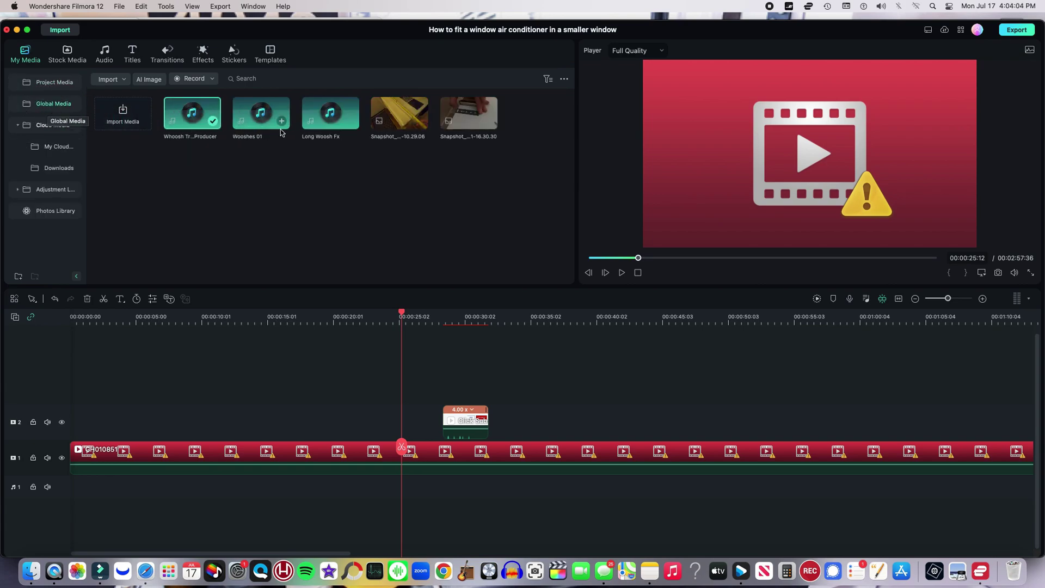
pyautogui.moveTo(191, 116)
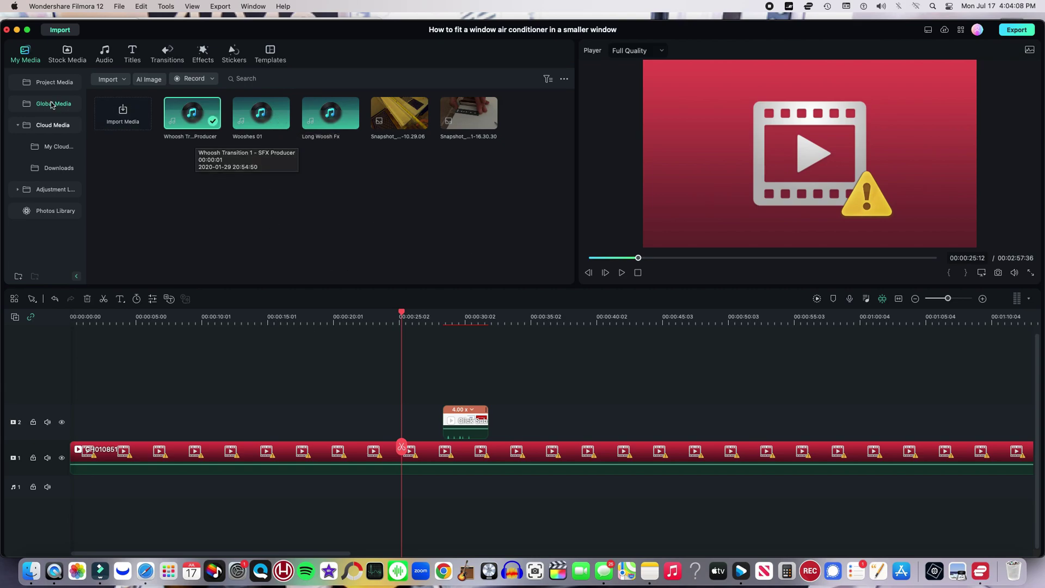
pyautogui.click(58, 83)
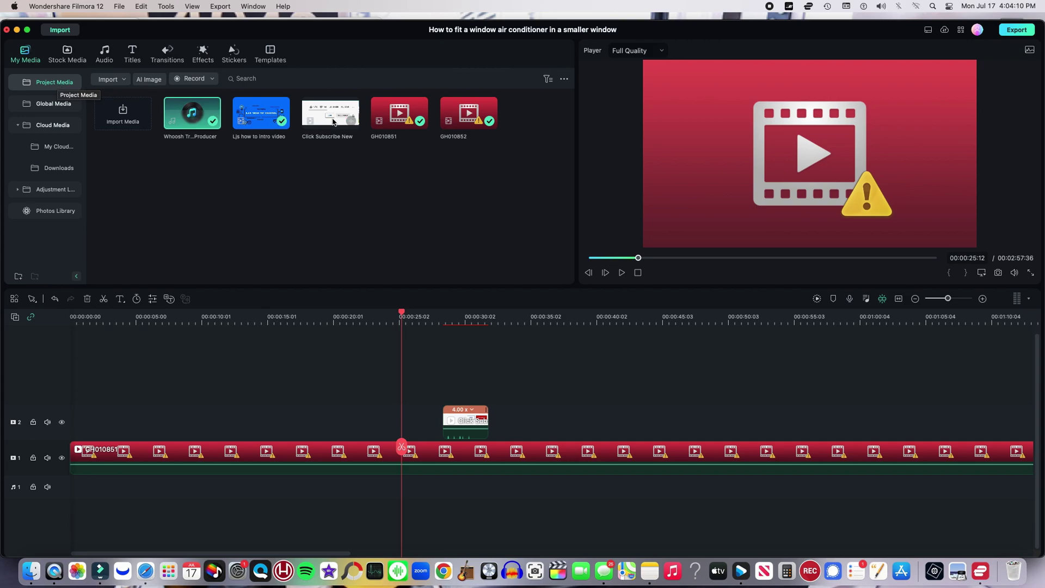
pyautogui.click(255, 115)
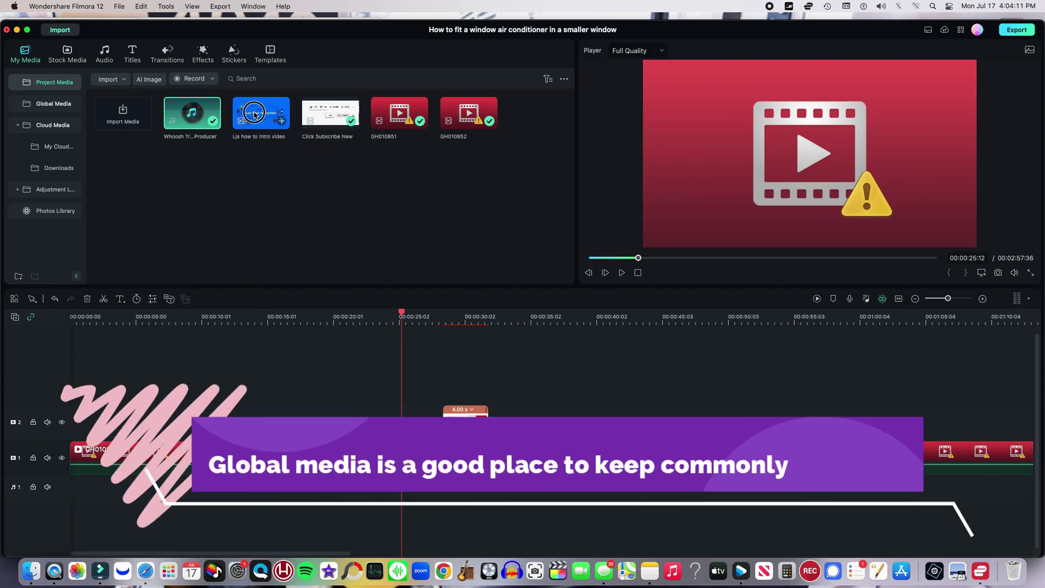
pyautogui.click(43, 105)
pyautogui.click(55, 83)
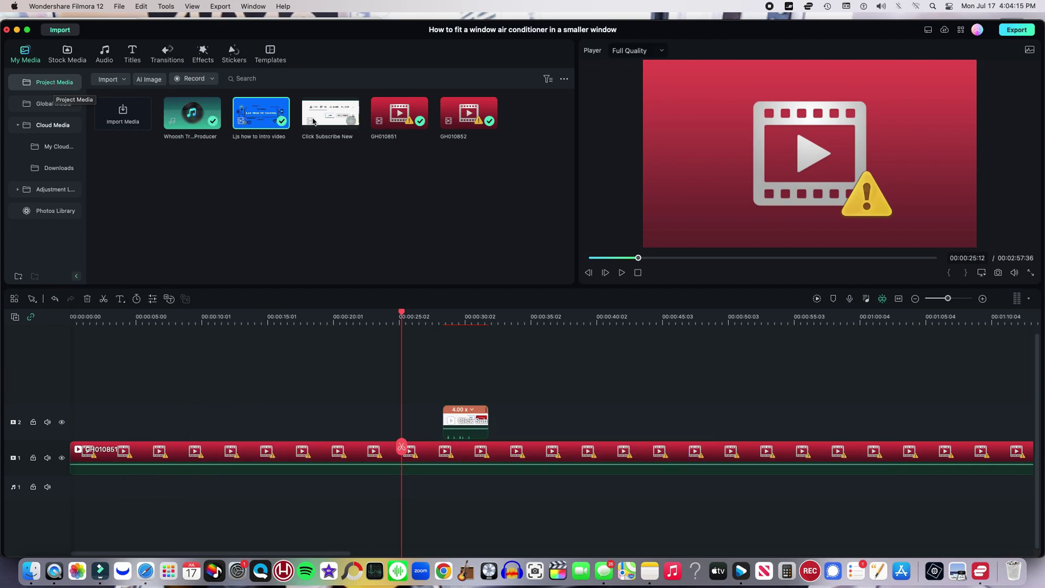
pyautogui.moveTo(333, 113)
pyautogui.mouseDown()
pyautogui.moveTo(60, 124)
pyautogui.moveTo(57, 106)
pyautogui.mouseUp()
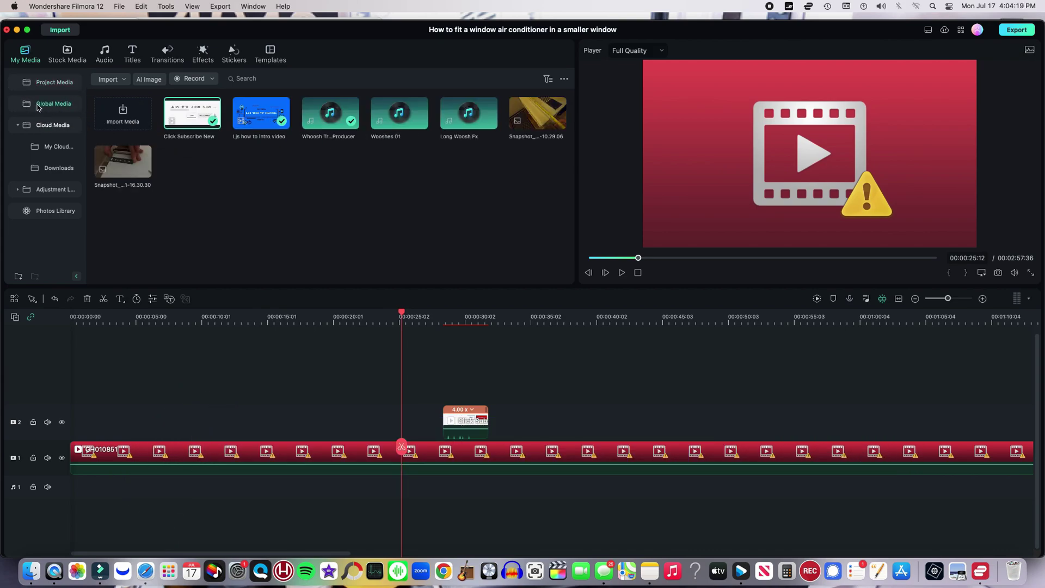
pyautogui.click(52, 83)
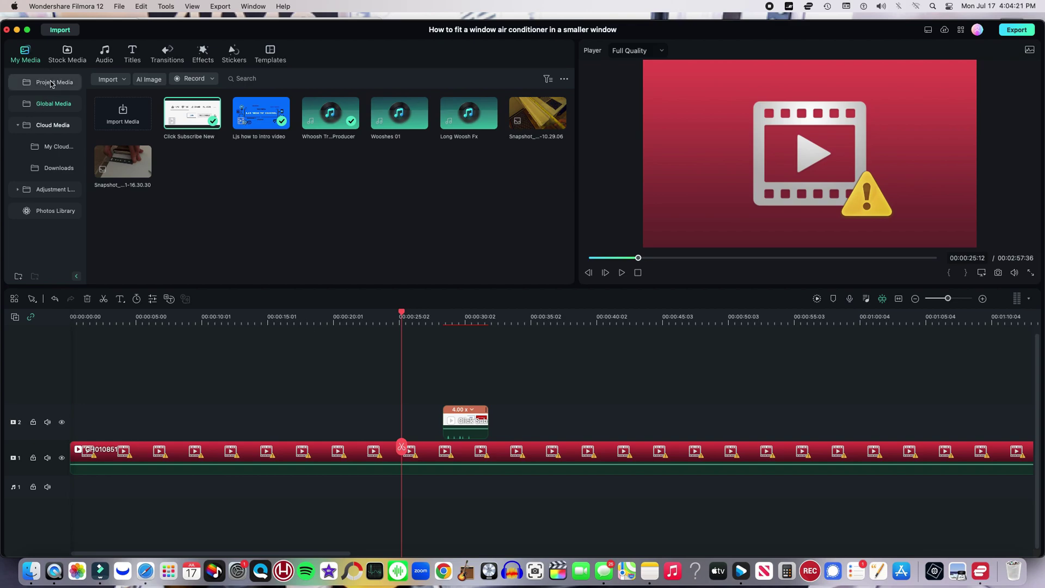
pyautogui.click(48, 109)
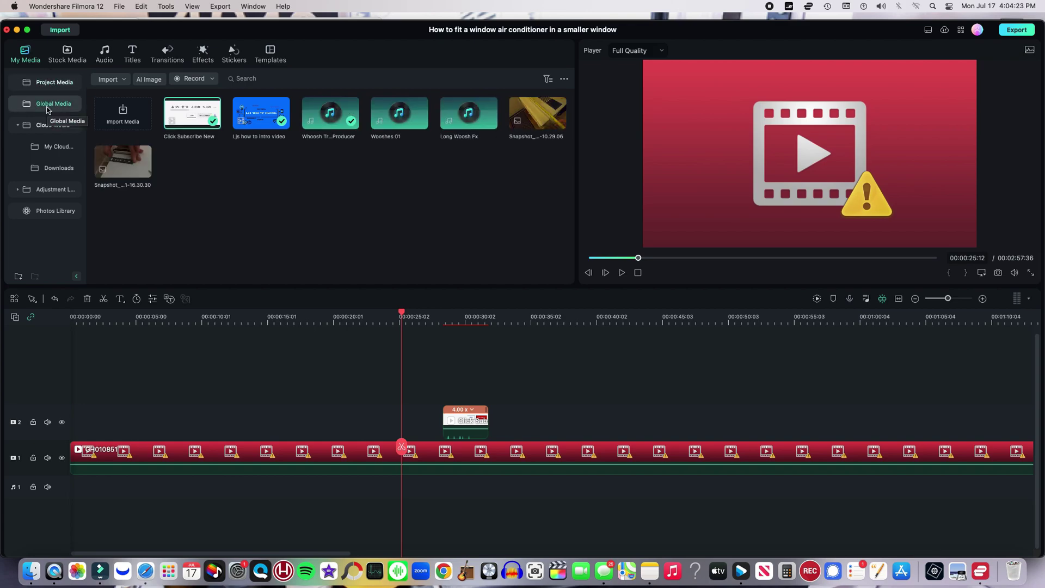